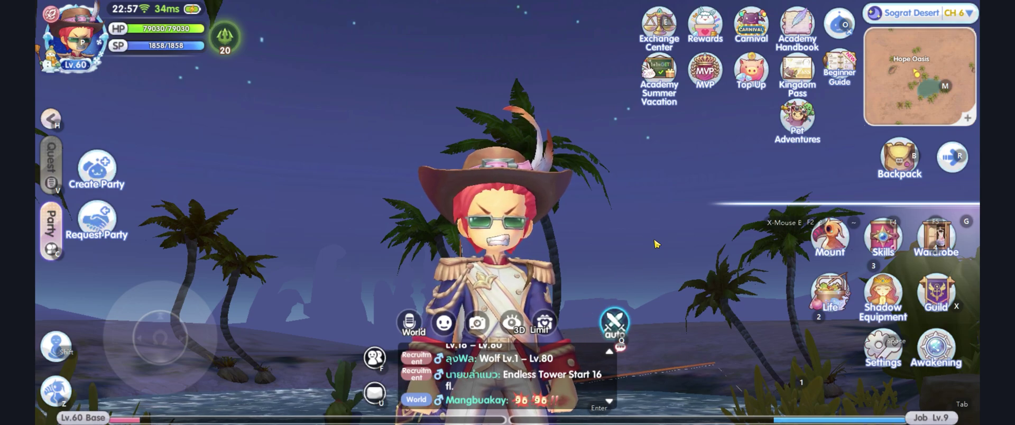
- Reset the game camera to the normal wide view
left_click(656, 244)
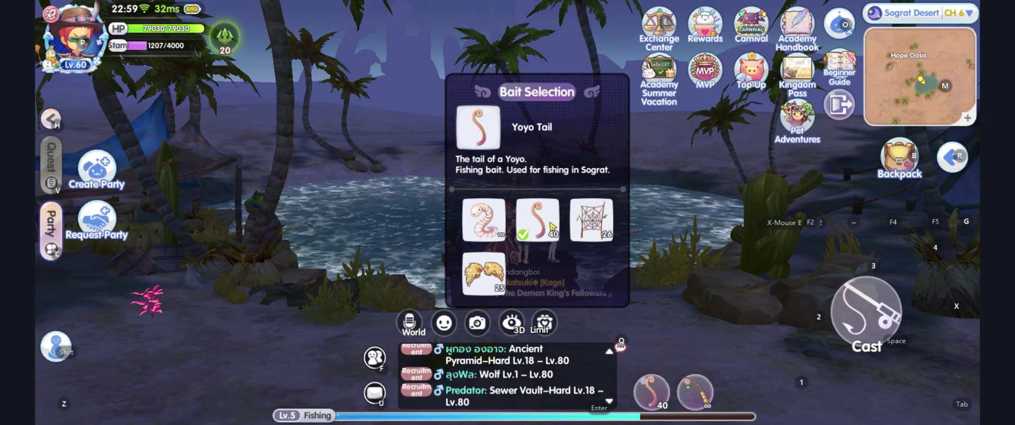
- Confirm Yoyo Tail bait, then cast and reel three times, landing a Watersnake and two Vulcanfish
left_click(661, 249)
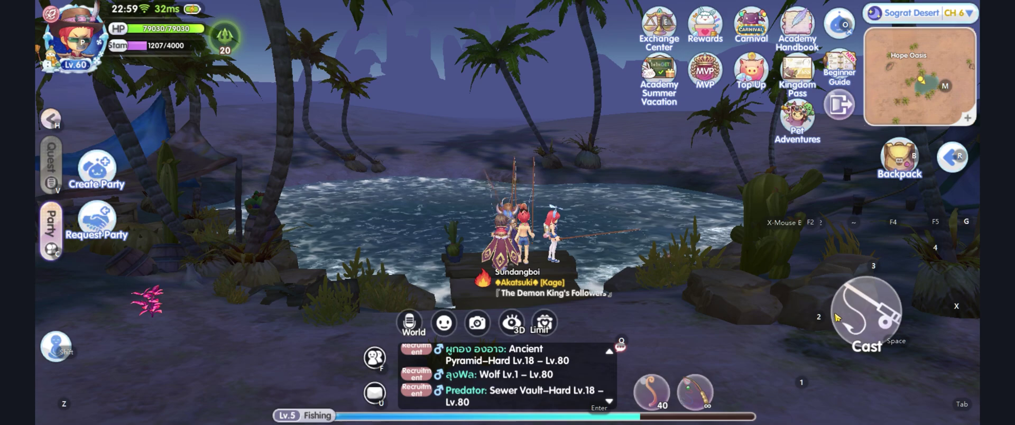
left_click(871, 316)
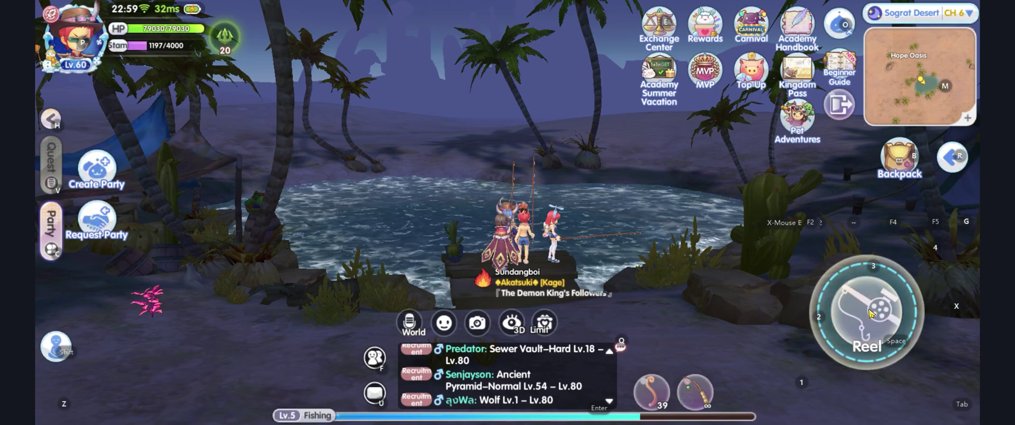
left_click(872, 313)
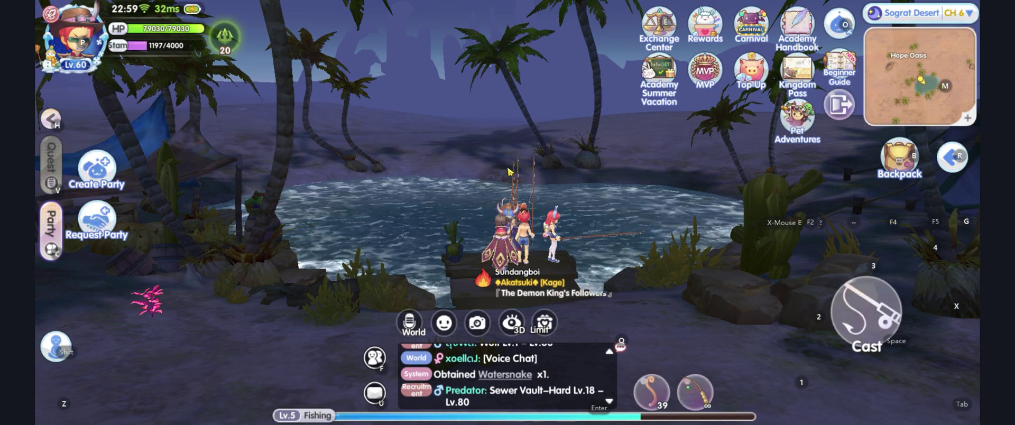
left_click(860, 319)
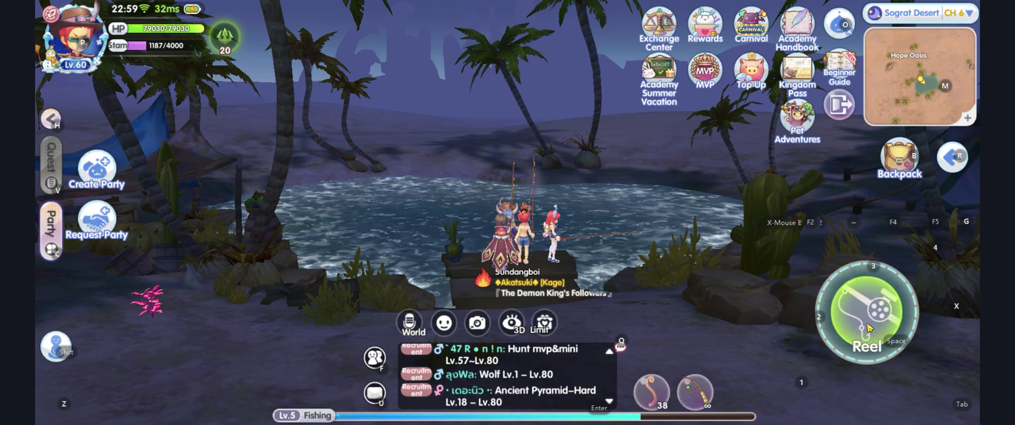
left_click(870, 322)
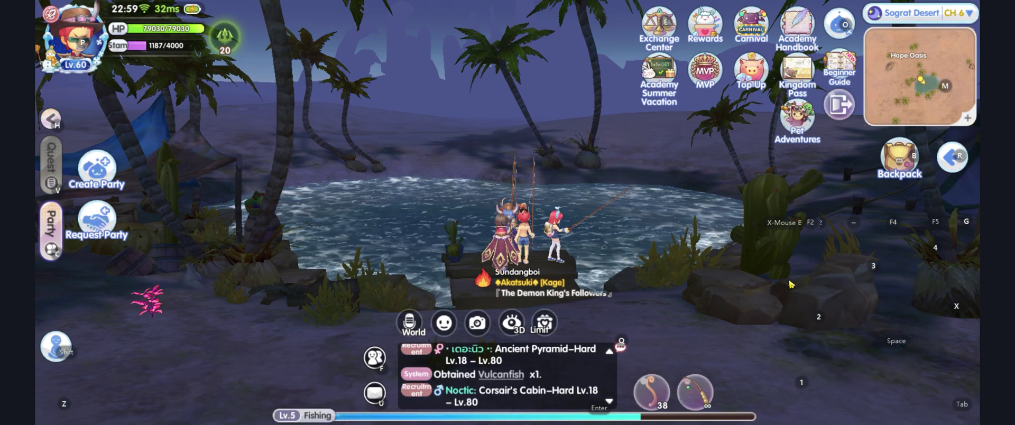
left_click(874, 331)
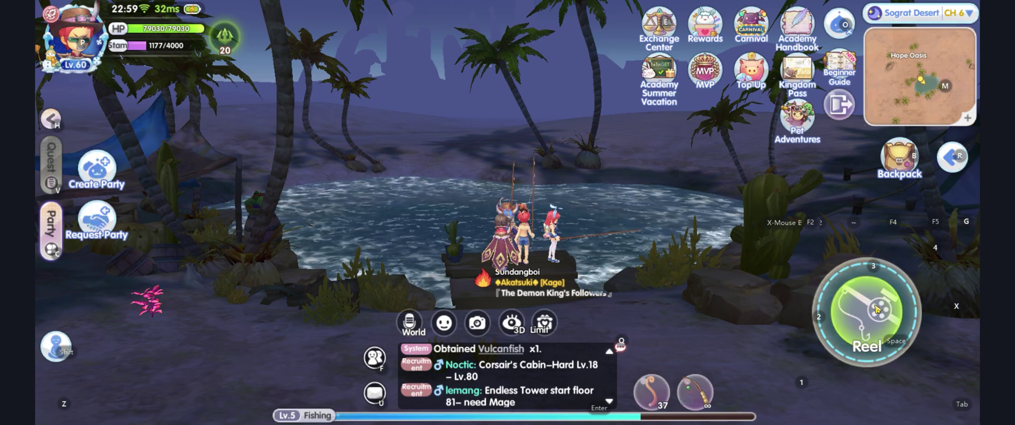
left_click(878, 309)
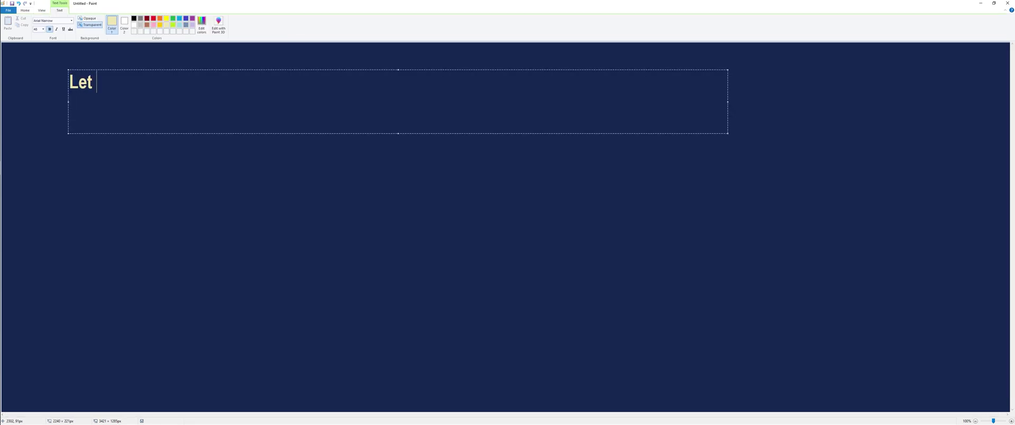
- Add the heading 'Let X be a random variable representing the outcome of our fishing.' to the canvas
type("be a random varia")
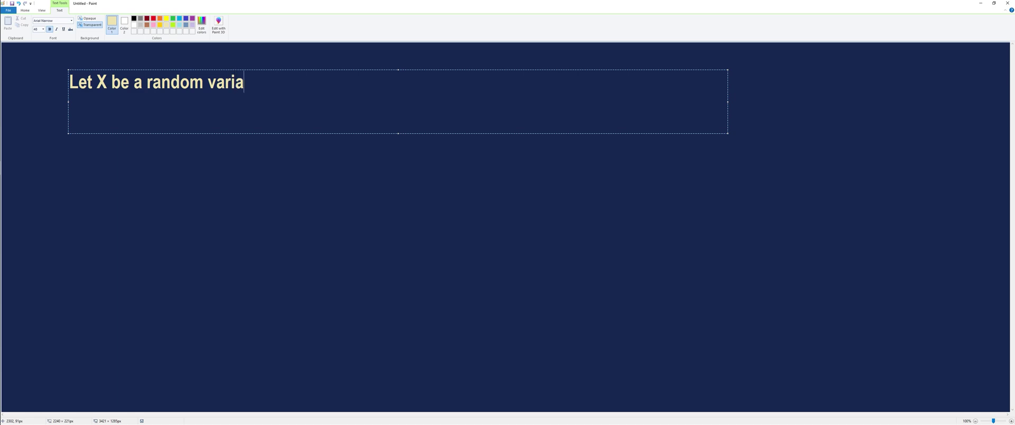
type("ble representi")
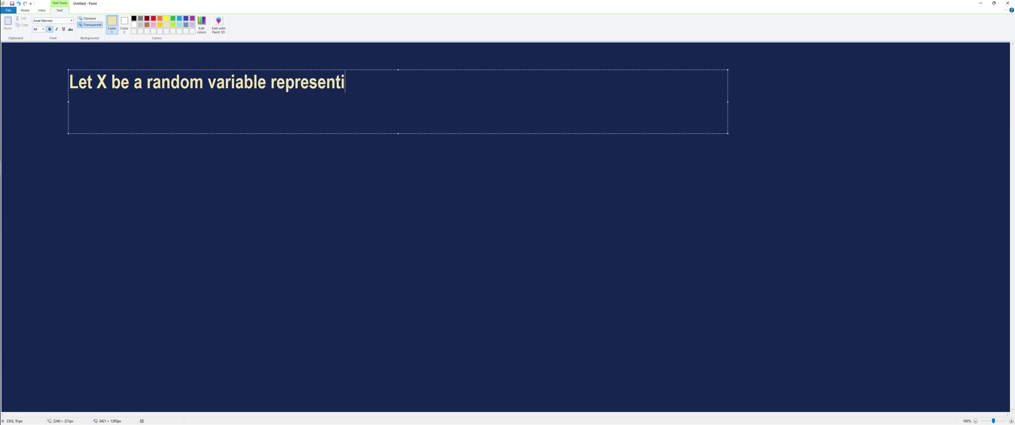
type("ng the outcom")
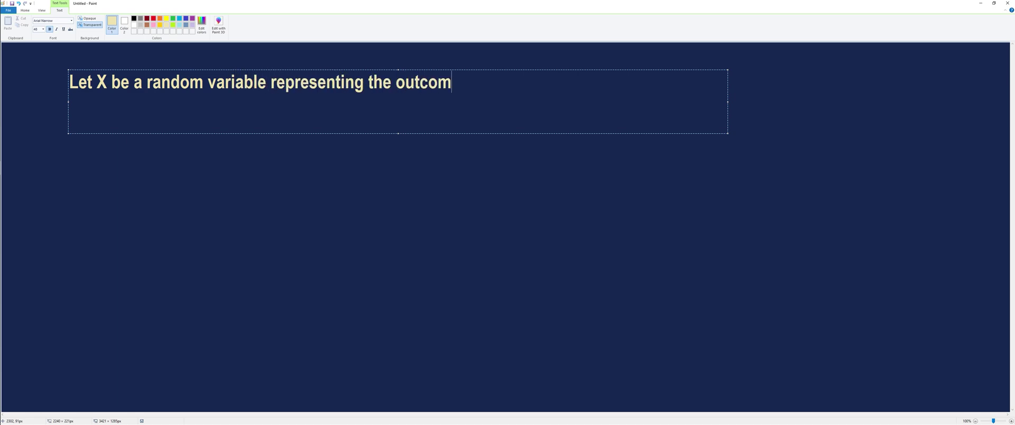
type("e of our fishi")
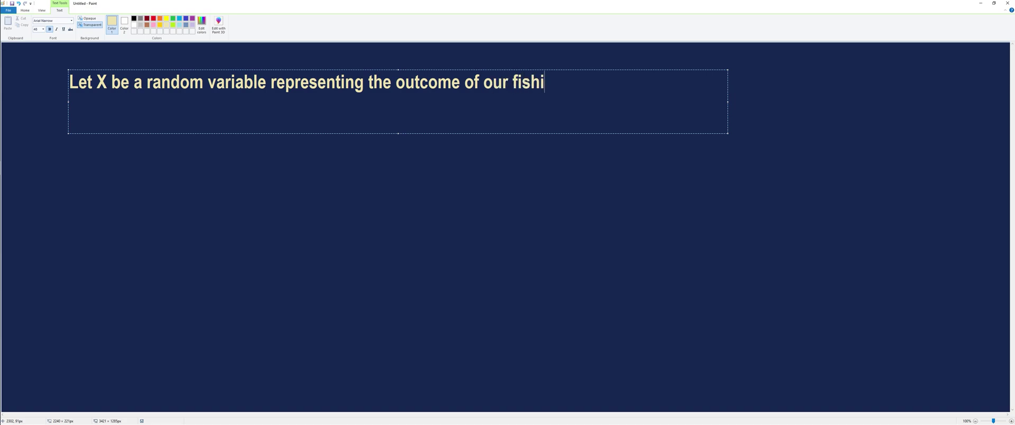
type("ng.")
left_click(137, 48)
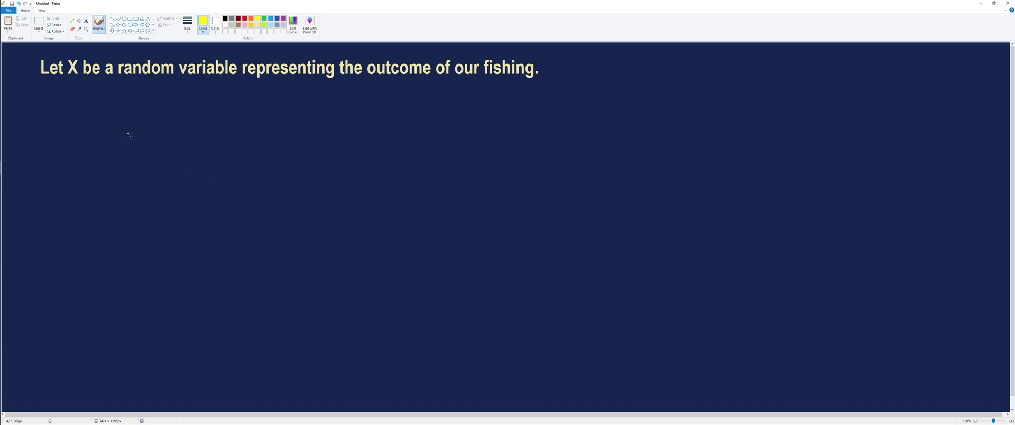
- Brush 'S = { Vulkanfish, Others }' in yellow beneath the heading
mouse_move(127, 125)
left_mouse_down()
mouse_move(122, 138)
mouse_move(144, 134)
left_mouse_up()
mouse_move(159, 123)
left_mouse_down()
mouse_move(157, 143)
mouse_move(173, 127)
left_mouse_up()
left_click_drag(175, 129, 183, 138)
mouse_move(186, 126)
left_mouse_down()
mouse_move(186, 139)
mouse_move(242, 132)
mouse_move(252, 143)
left_mouse_up()
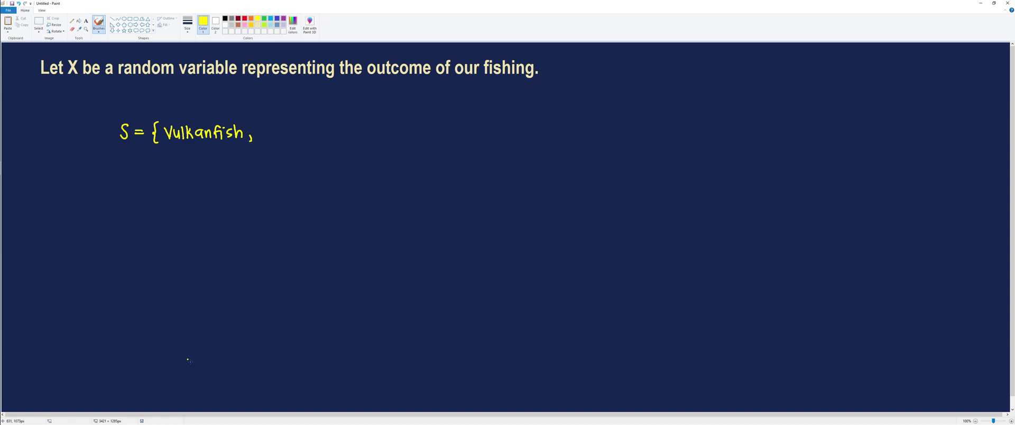
left_click_drag(270, 126, 327, 142)
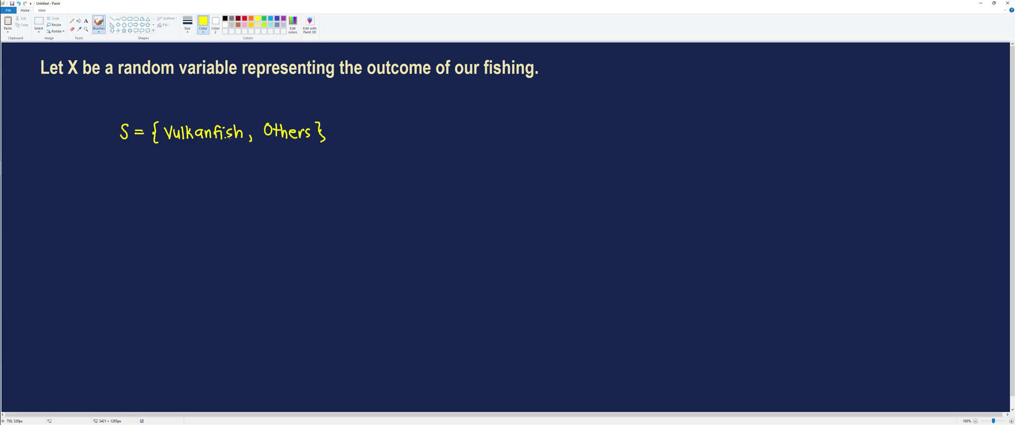
- In lime green, write X = with a brace: 0 for others, 1 for Vulkanfish
left_click(265, 25)
mouse_move(146, 189)
left_mouse_down()
mouse_move(158, 211)
mouse_move(147, 207)
mouse_move(174, 195)
left_mouse_up()
left_click_drag(165, 200, 172, 199)
mouse_move(194, 172)
left_mouse_down()
mouse_move(185, 197)
mouse_move(193, 219)
left_mouse_up()
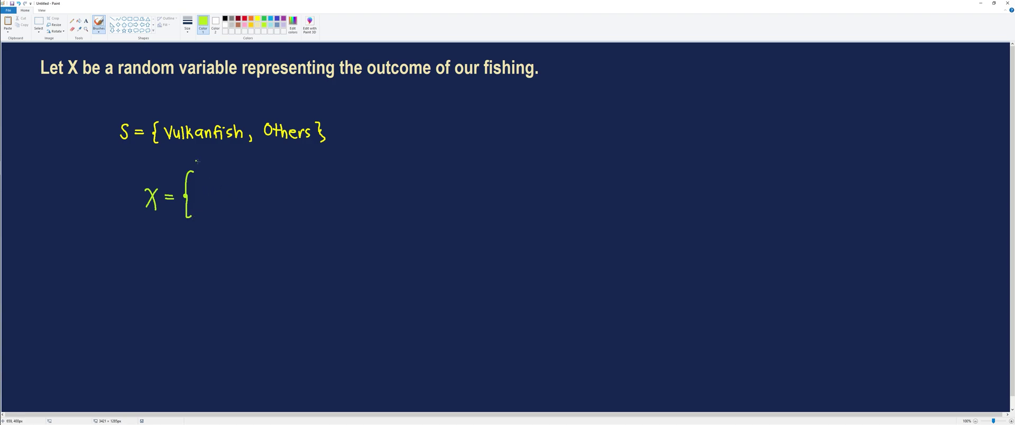
left_click_drag(201, 176, 215, 189)
left_click_drag(241, 176, 271, 183)
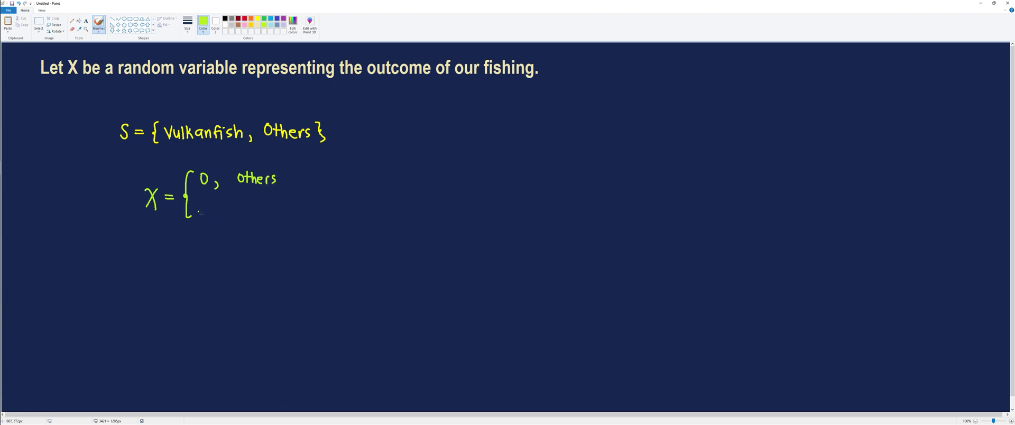
left_click_drag(203, 207, 216, 217)
left_click_drag(243, 212, 293, 214)
left_click_drag(298, 208, 302, 214)
left_click_drag(303, 210, 308, 214)
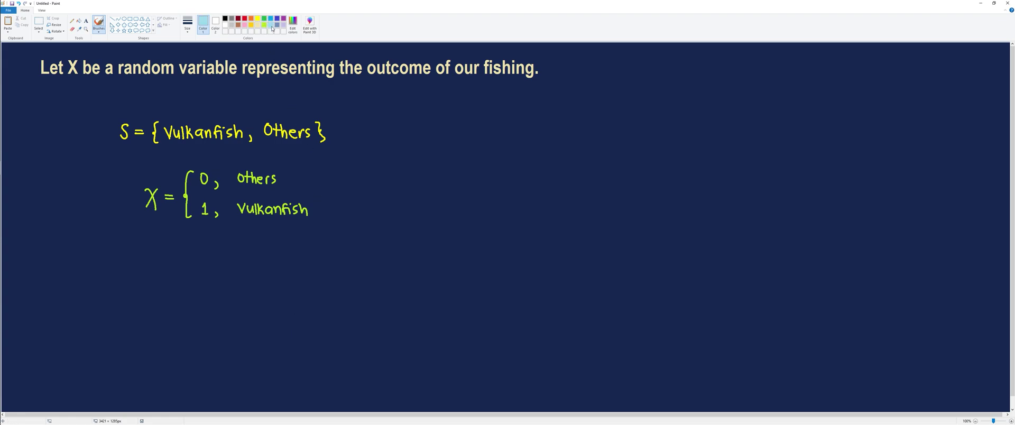
- Begin writing 'Rx = {' below the X definition
left_click_drag(125, 260, 144, 276)
mouse_move(143, 267)
left_mouse_down()
mouse_move(136, 276)
mouse_move(158, 265)
left_mouse_up()
left_click_drag(150, 269, 157, 268)
mouse_move(173, 254)
left_mouse_down()
mouse_move(176, 274)
mouse_move(217, 263)
mouse_move(212, 272)
left_mouse_up()
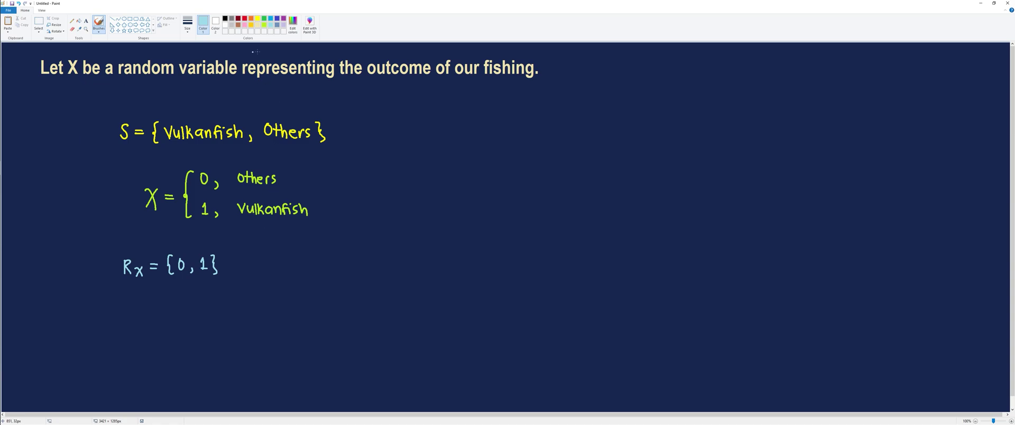
- In grey-blue, write 'P(x=0) =' and 'P(x=1) =' to the right of the set S
left_click(278, 26)
left_click_drag(445, 142, 442, 148)
mouse_move(441, 132)
left_mouse_down()
mouse_move(456, 150)
mouse_move(491, 137)
mouse_move(500, 148)
left_mouse_up()
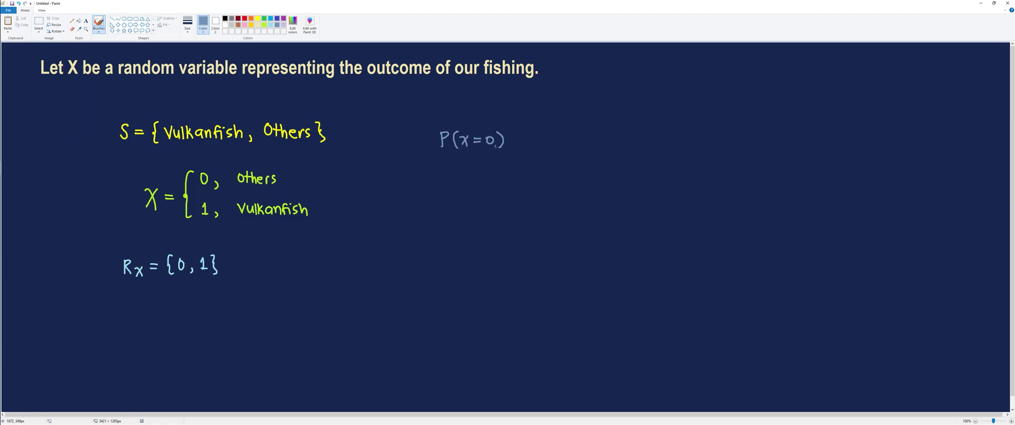
left_click_drag(440, 171, 441, 181)
mouse_move(456, 170)
left_mouse_down()
mouse_move(454, 188)
mouse_move(468, 187)
mouse_move(459, 187)
left_mouse_up()
left_click_drag(472, 180, 480, 184)
left_click_drag(486, 175, 495, 188)
left_click_drag(512, 142, 521, 142)
left_click_drag(511, 179, 520, 178)
left_click_drag(511, 183, 521, 183)
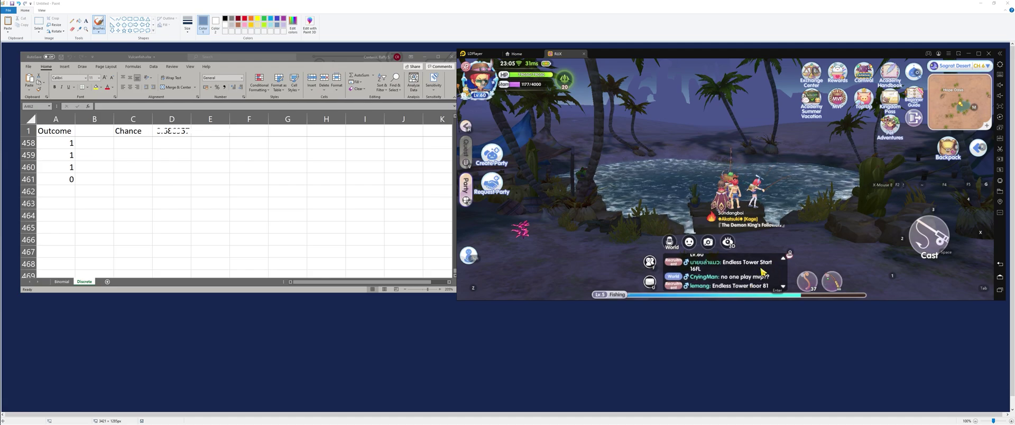
- Fish once more and log 1 in row 462 of the Outcome column
left_click(933, 246)
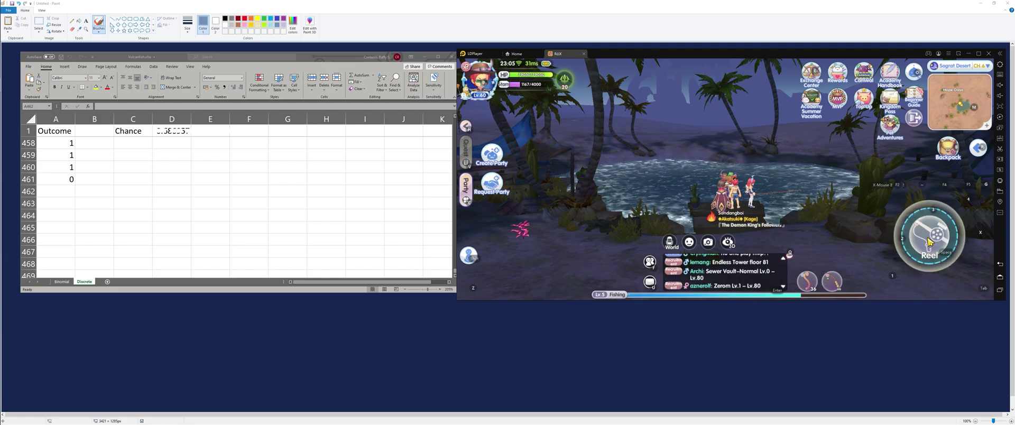
left_click(929, 242)
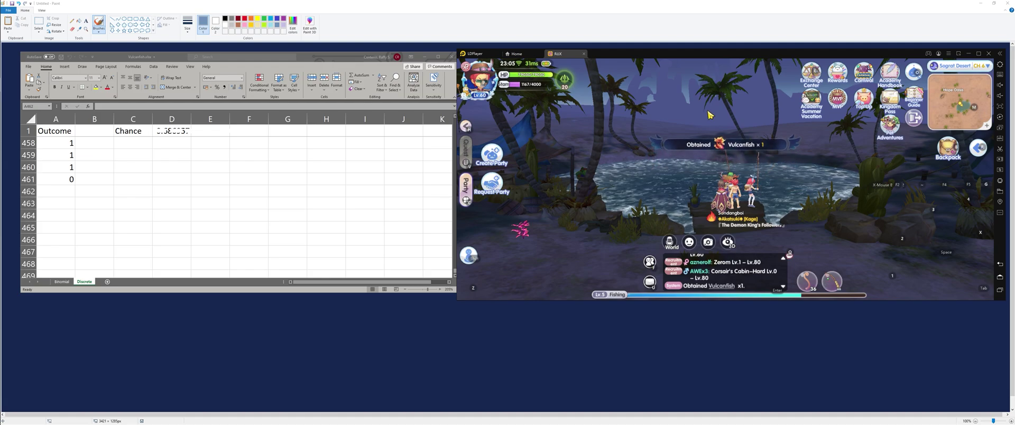
left_click(64, 191)
type("1")
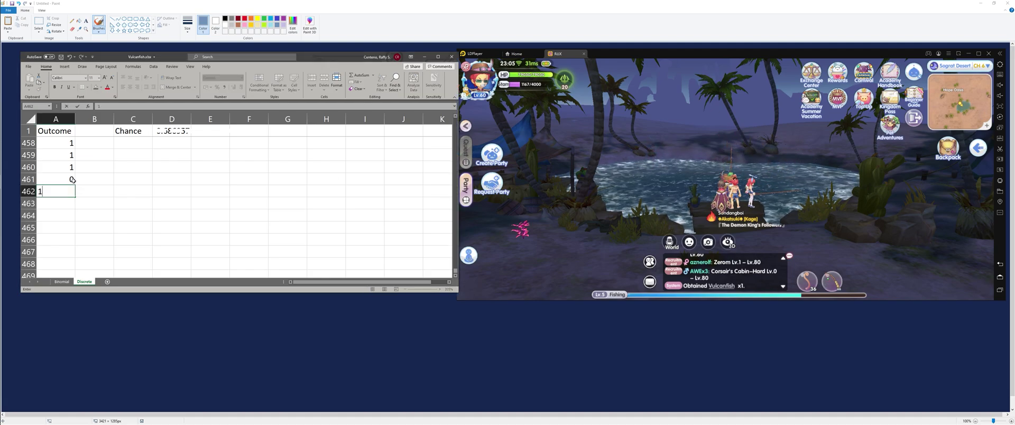
key("Return")
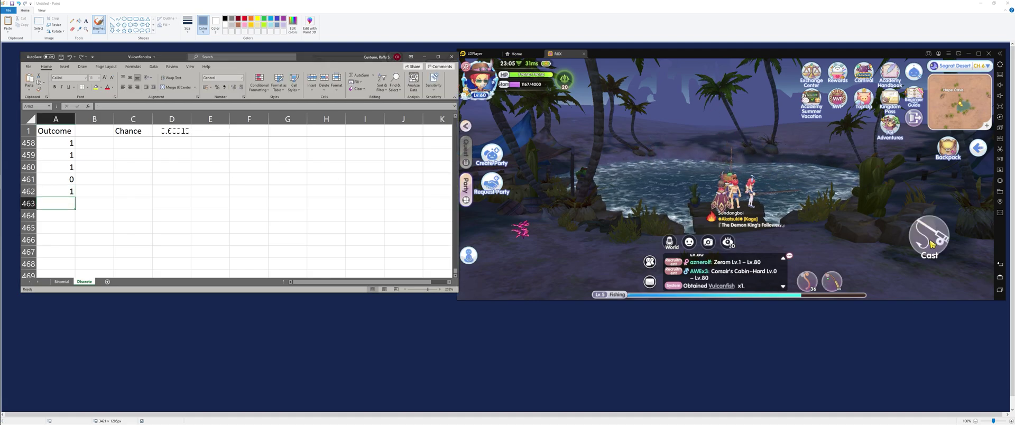
- Catch a Krill and log 0 in row 463
left_click(927, 246)
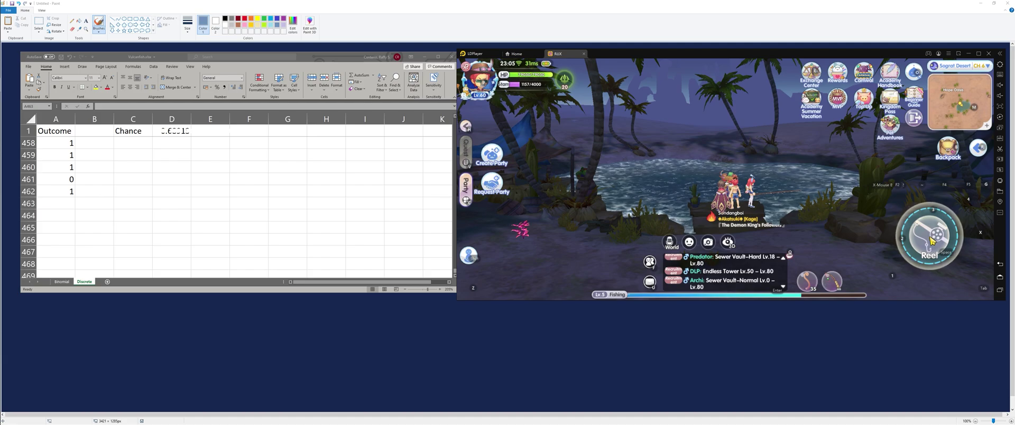
left_click(929, 241)
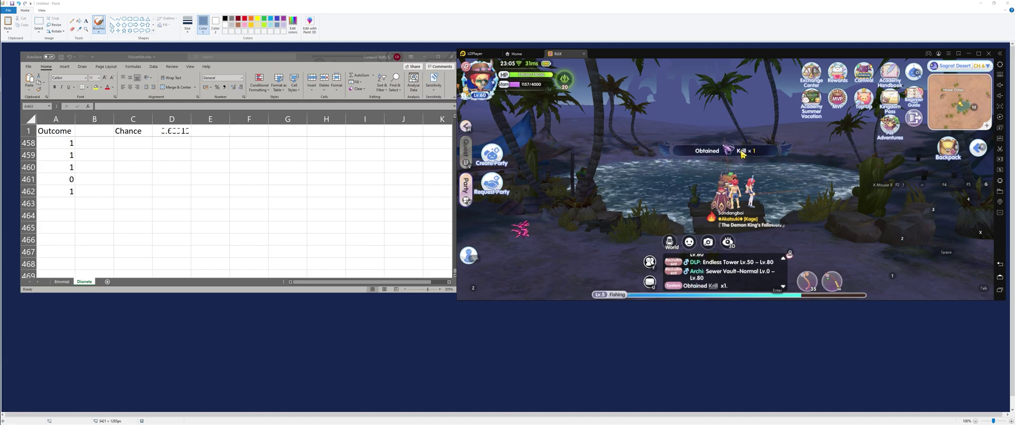
left_click(64, 206)
type("0")
key("Return")
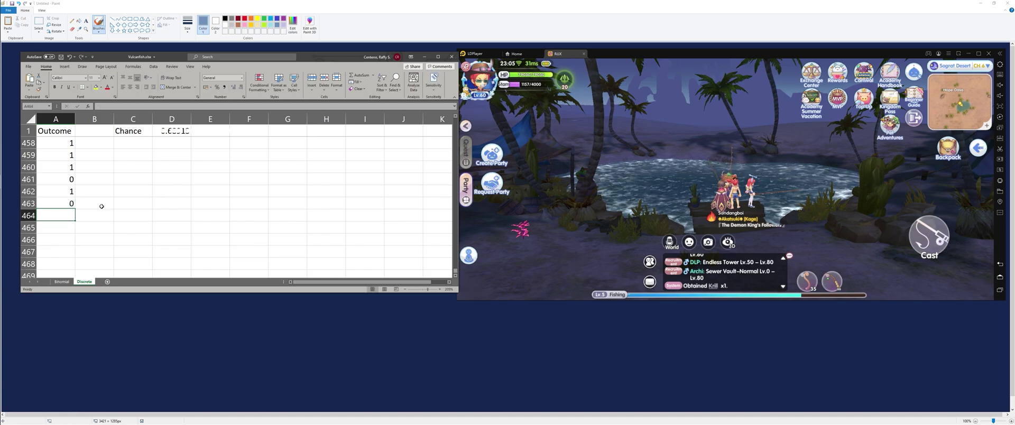
- Catch a Vulcanfish and log 1 in row 464
left_click(947, 249)
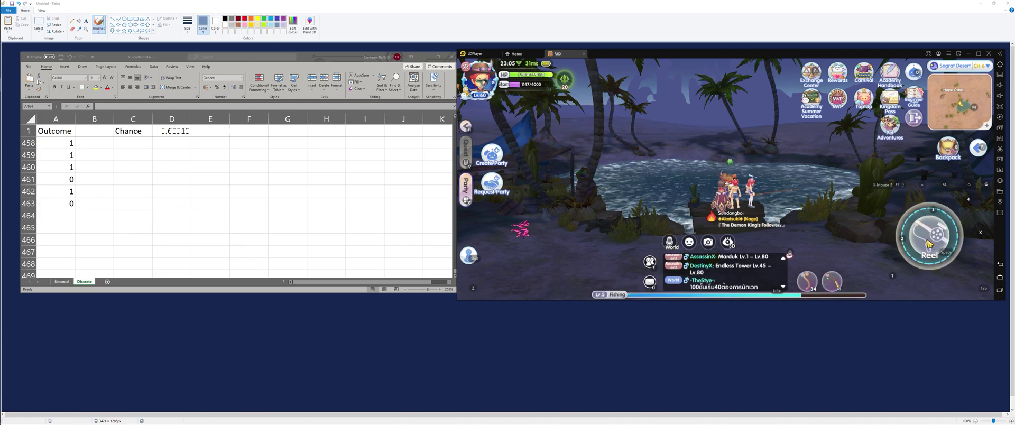
left_click(929, 243)
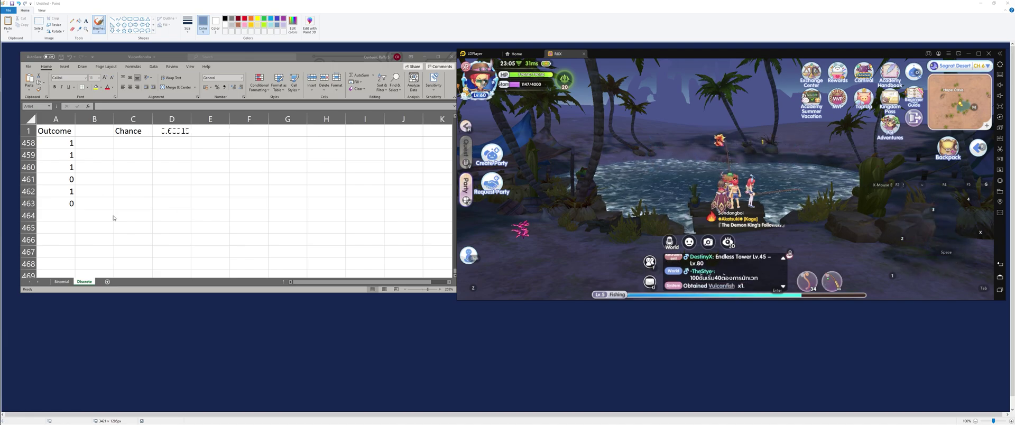
left_click(50, 217)
type("1")
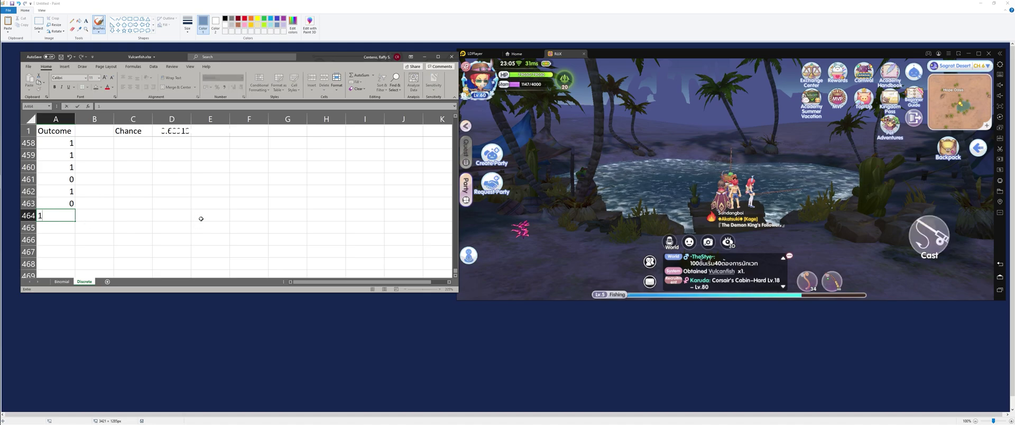
key("Return")
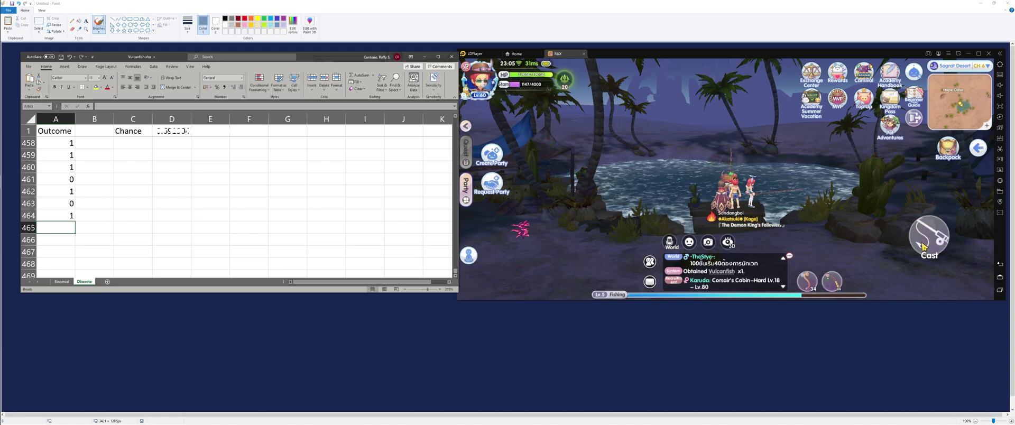
- Catch another Vulcanfish and log 1 in row 465
left_click(925, 247)
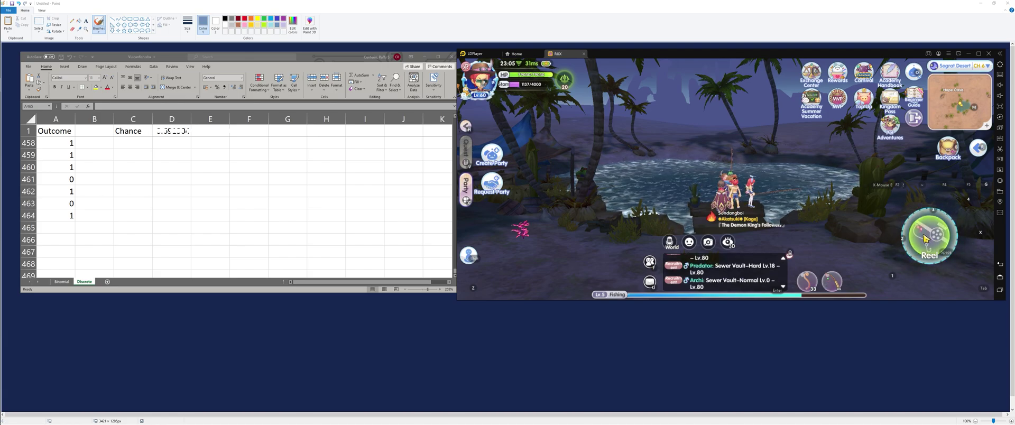
left_click(927, 239)
left_click(68, 229)
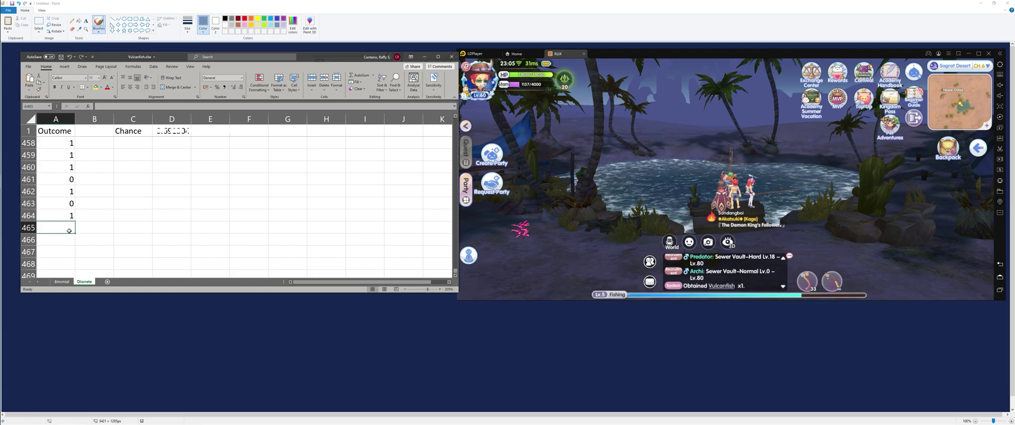
type("1")
key("Return")
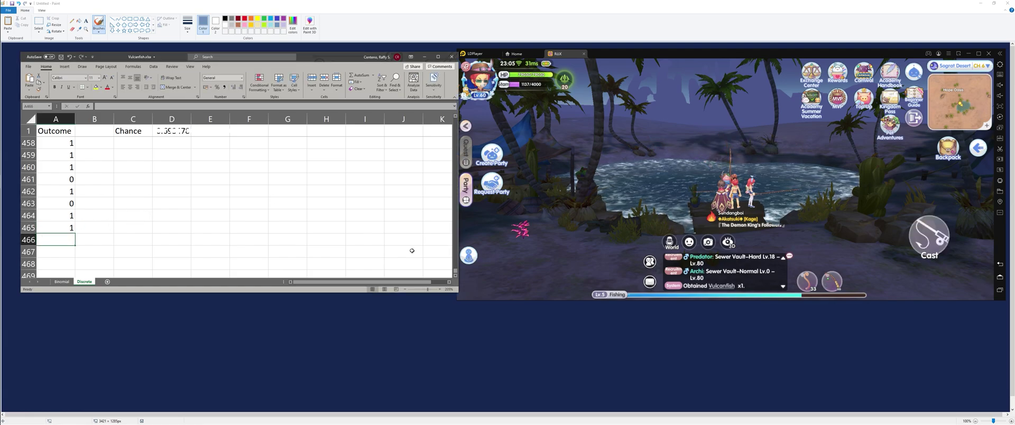
- Reel in one more Vulcanfish and log 1 in row 466
left_click(930, 245)
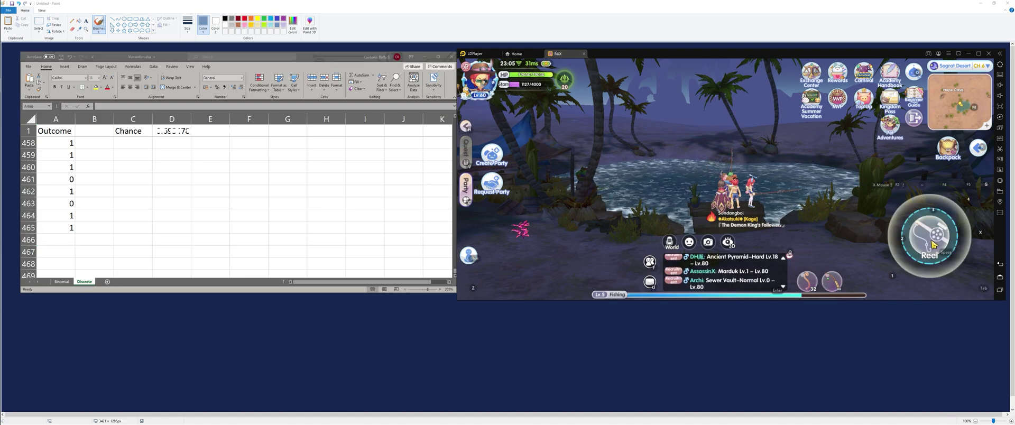
left_click(931, 243)
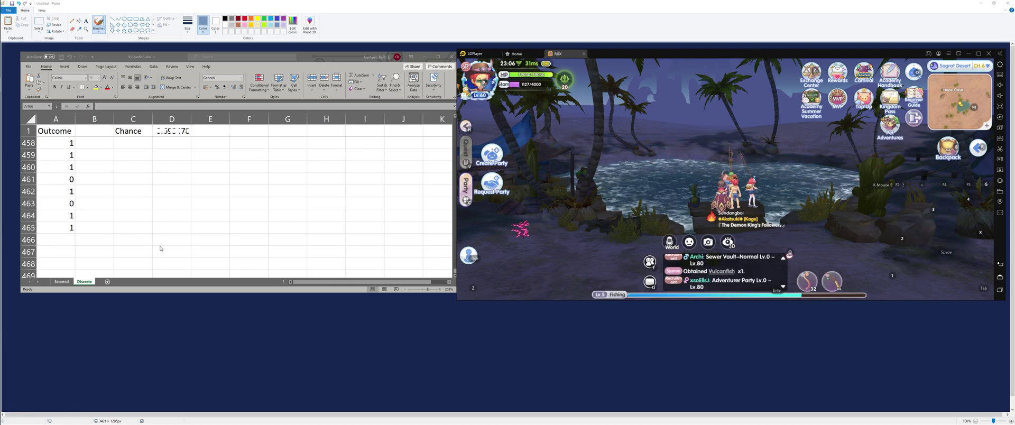
left_click(77, 240)
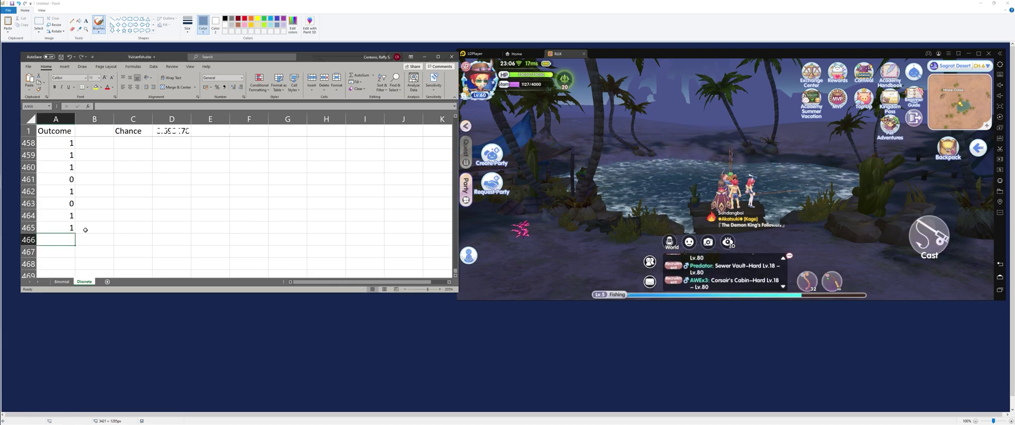
type("1")
key("Return")
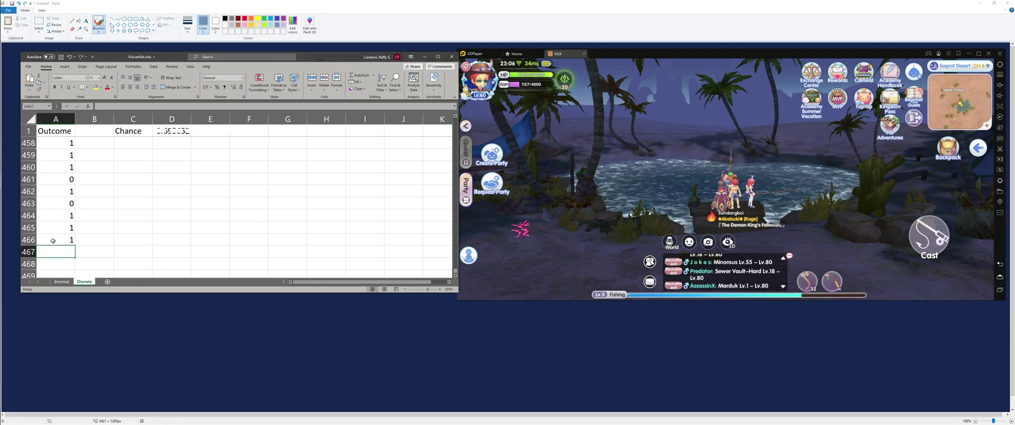
- Set D1 to =SUM(A:A)/465 so Chance becomes 0.688172
left_click_drag(70, 240, 68, 129)
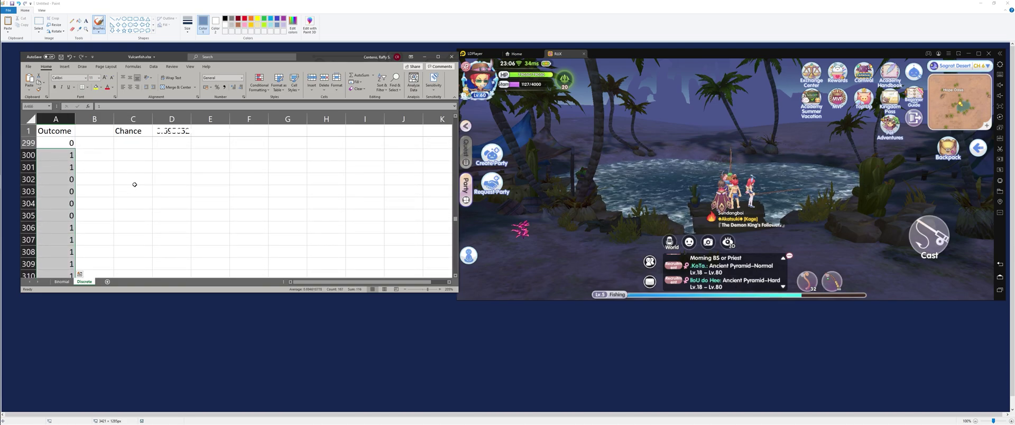
left_click(176, 131)
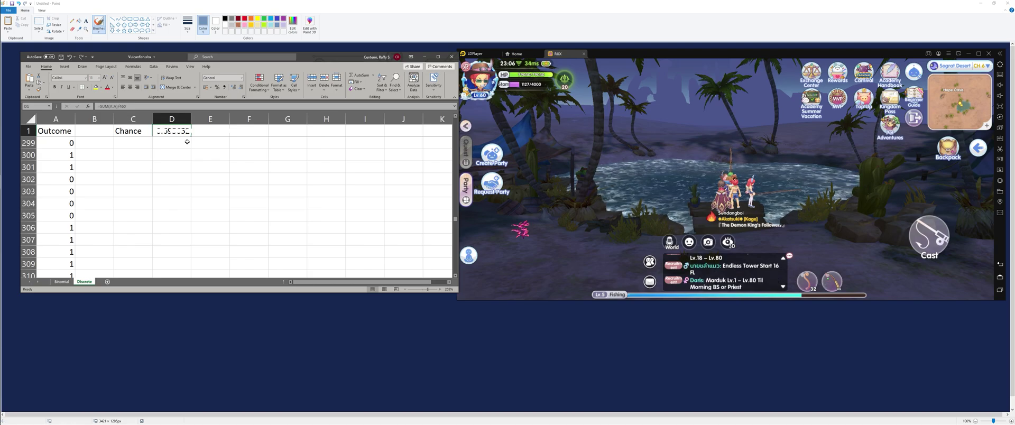
type("=SUM(")
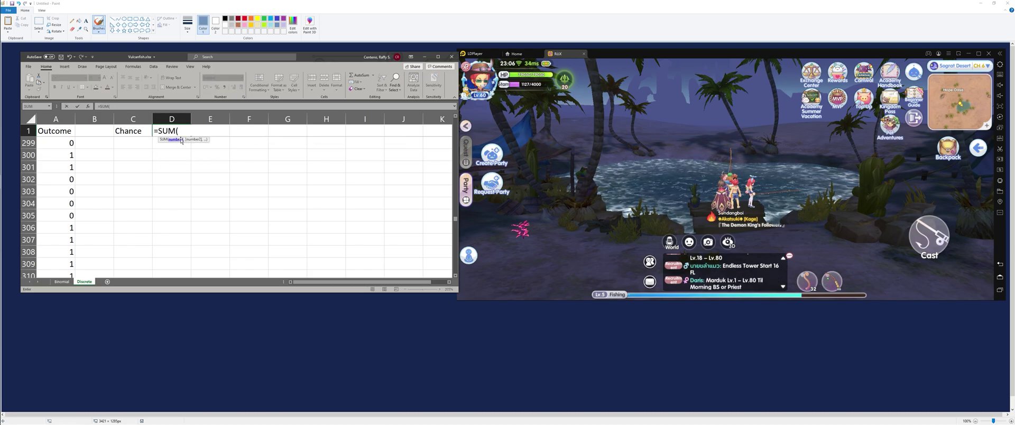
left_click(56, 121)
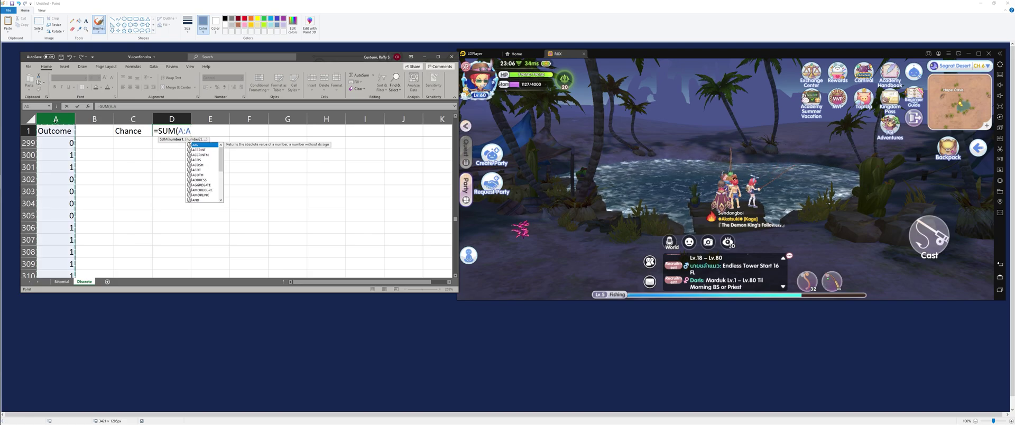
type(")/")
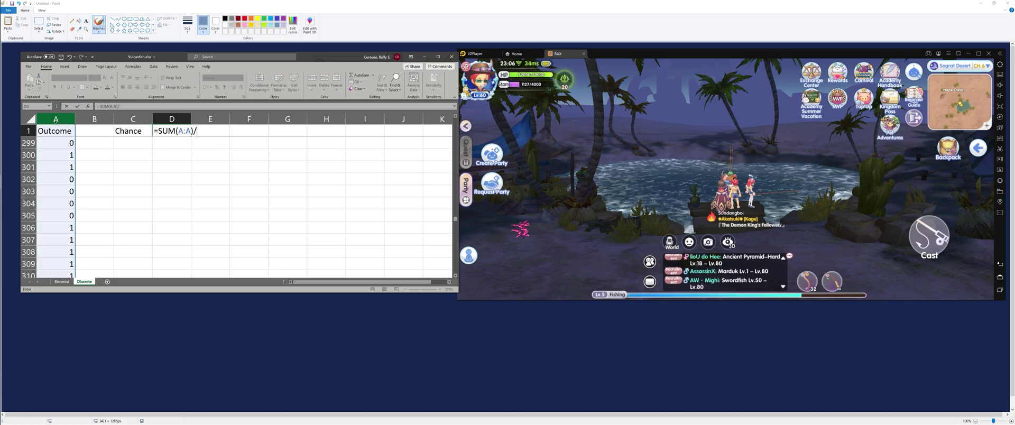
type("465")
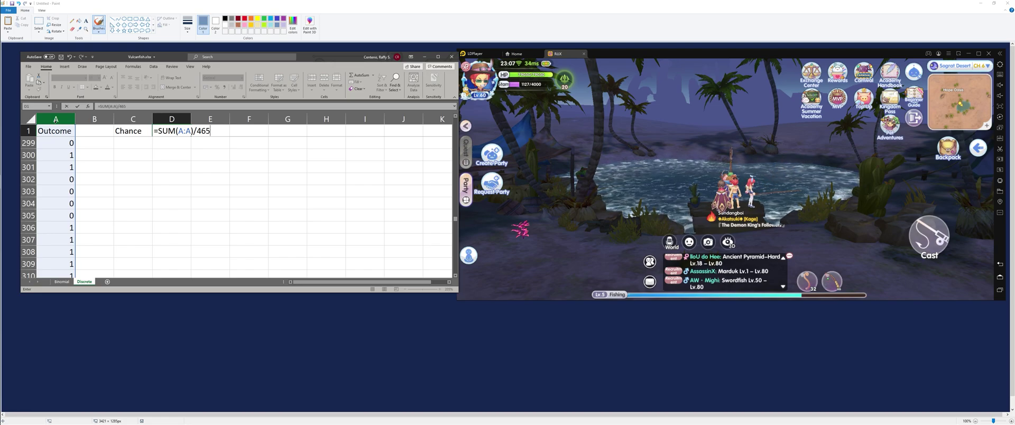
key("Return")
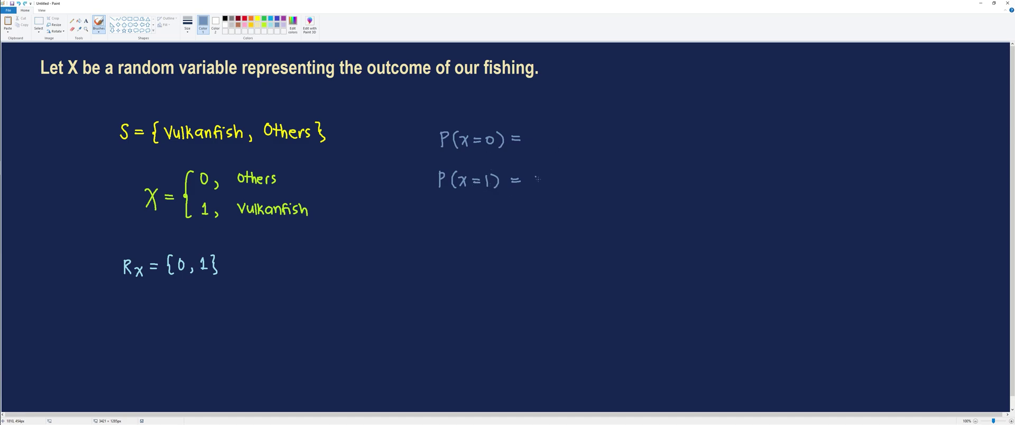
- Write 0.6882 after P(x=1) = and 0.3118 after P(x=0) =
left_click_drag(537, 180, 589, 185)
mouse_move(532, 131)
left_mouse_down()
mouse_move(529, 141)
mouse_move(533, 132)
left_mouse_up()
mouse_move(541, 139)
left_mouse_down()
mouse_move(564, 141)
mouse_move(566, 131)
left_mouse_up()
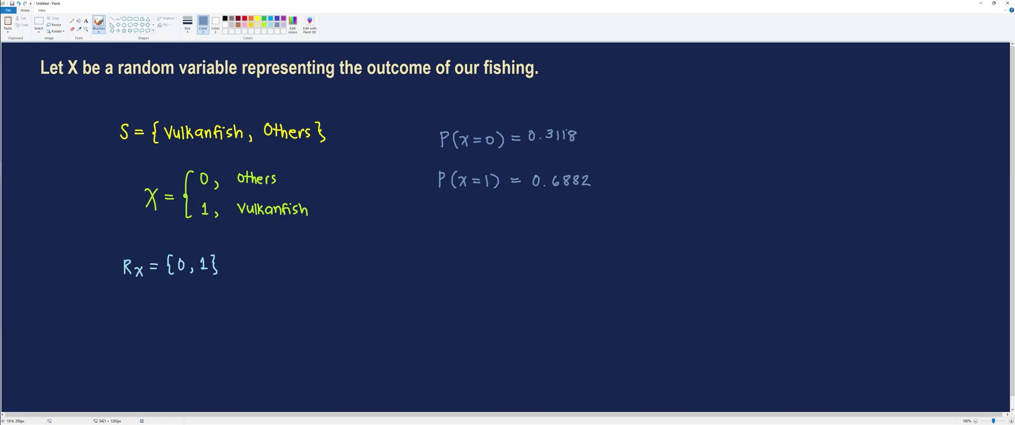